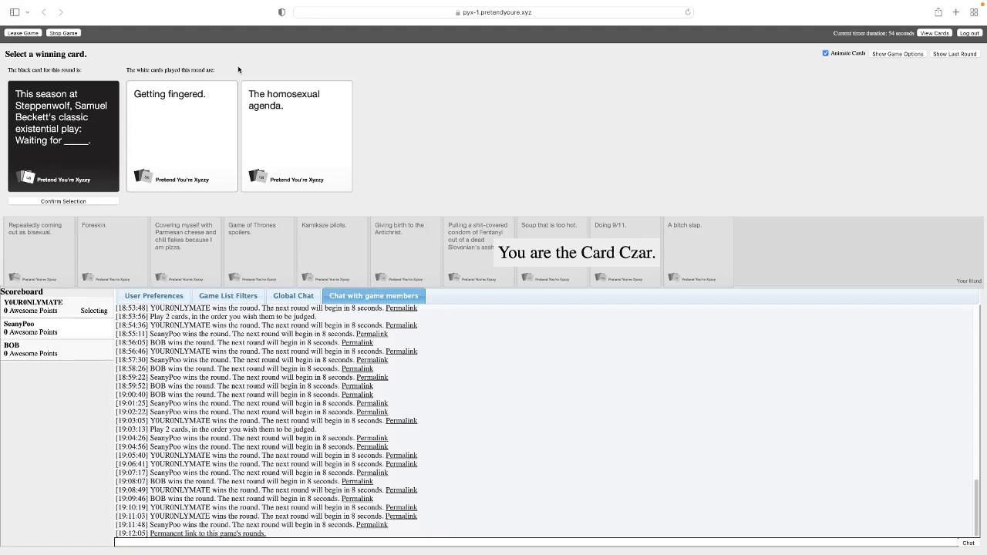
Crown 'The homosexual agenda.' the winner of the Steppenwolf round and confirm it.
{"action": "left_click", "coordinate": [307, 132]}
{"action": "left_click", "coordinate": [63, 202]}
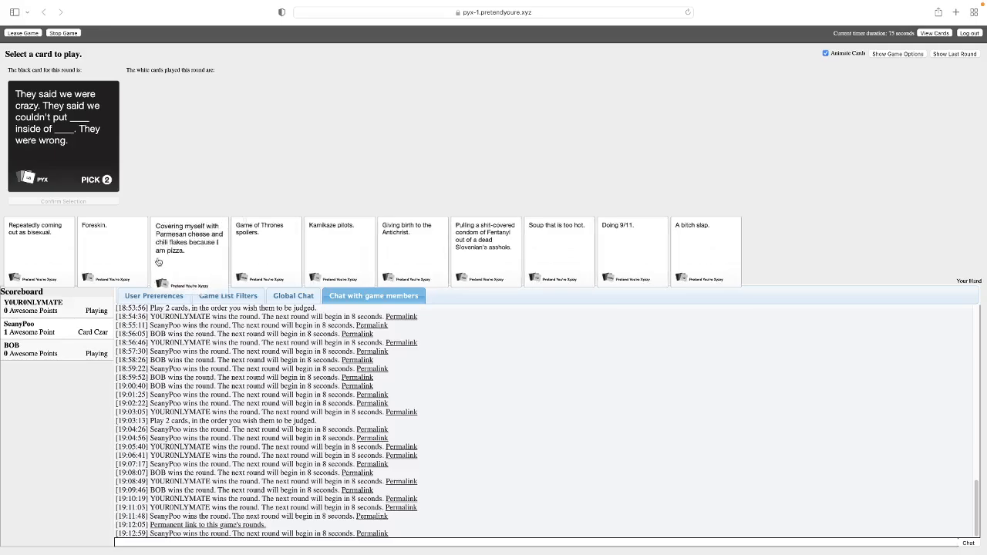
Submit 'Foreskin.' as the first pick-2 answer and 'Game of Thrones spoilers.' as the second.
{"action": "left_click", "coordinate": [116, 247]}
{"action": "left_click", "coordinate": [99, 201]}
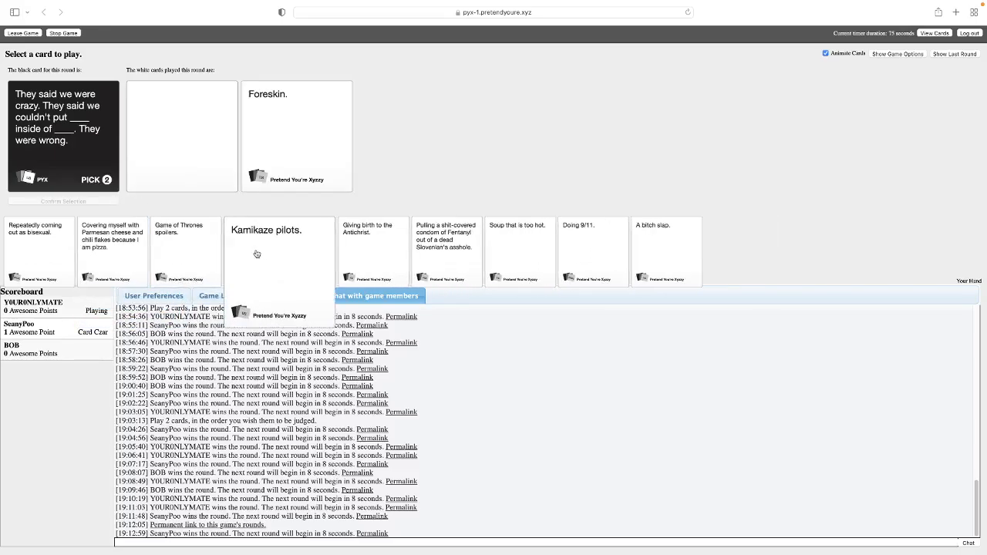
{"action": "left_click", "coordinate": [193, 254]}
{"action": "left_click", "coordinate": [63, 201]}
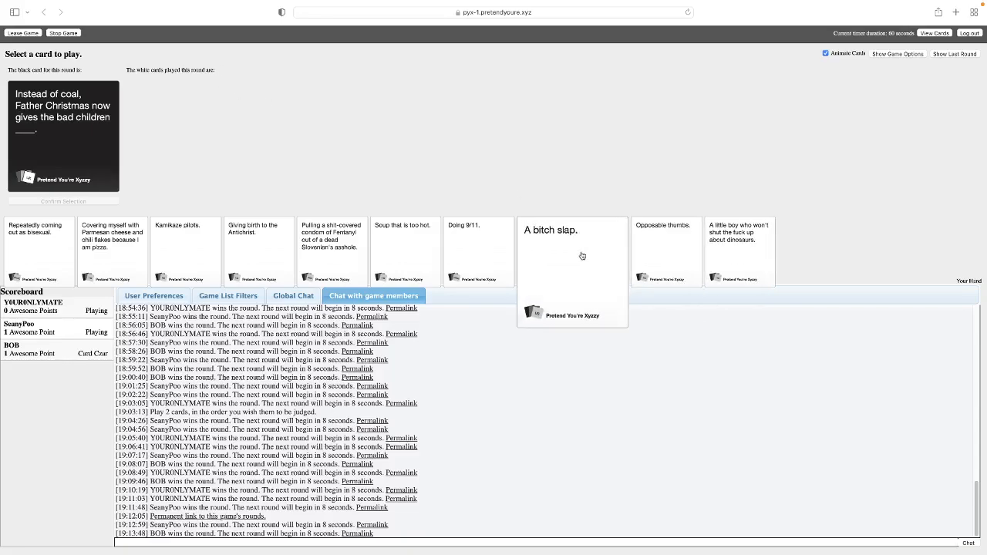
Submit 'A bitch slap.' from the hand as the Father Christmas answer.
{"action": "left_click", "coordinate": [552, 247]}
{"action": "left_click", "coordinate": [108, 205]}
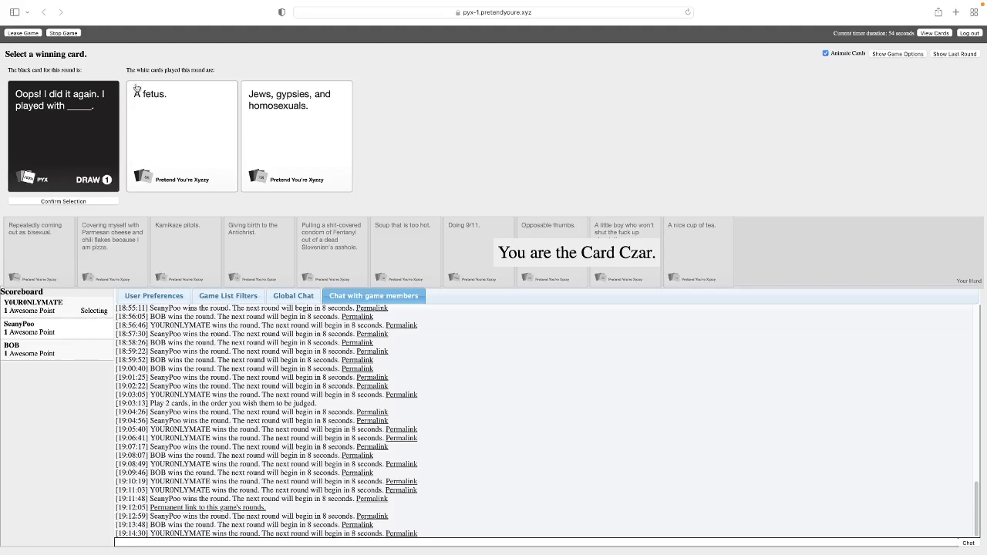
Award the 'Oops! I did it again' round to 'A fetus.' and confirm it.
{"action": "left_click", "coordinate": [187, 154]}
{"action": "left_click", "coordinate": [108, 203]}
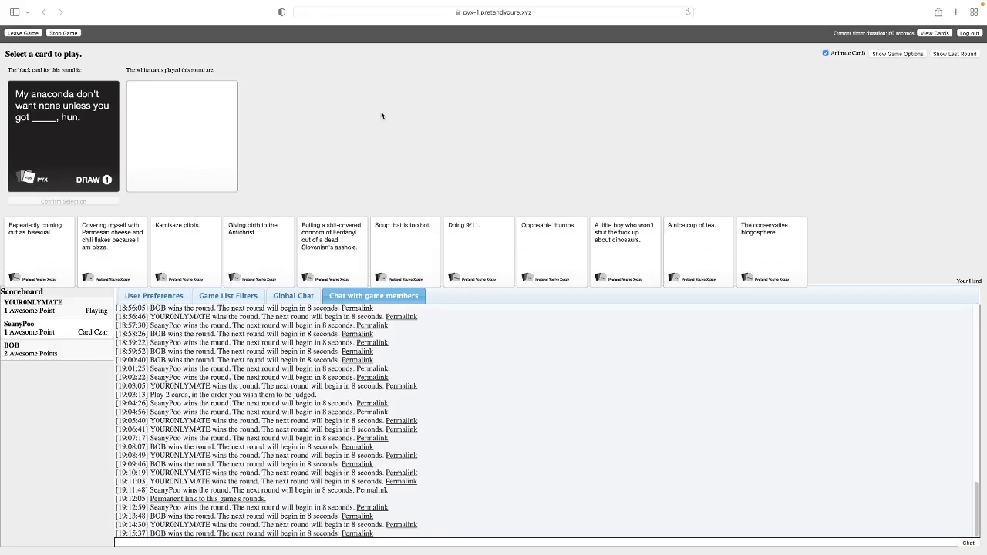
Submit 'A nice cup of tea.' from the hand as the 'My anaconda' answer.
{"action": "left_click", "coordinate": [698, 246]}
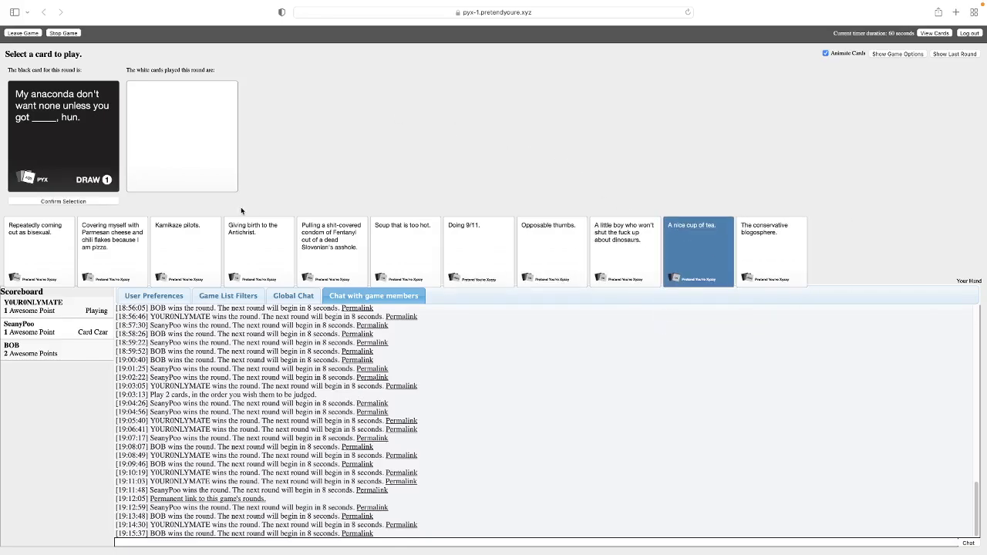
{"action": "left_click", "coordinate": [63, 201]}
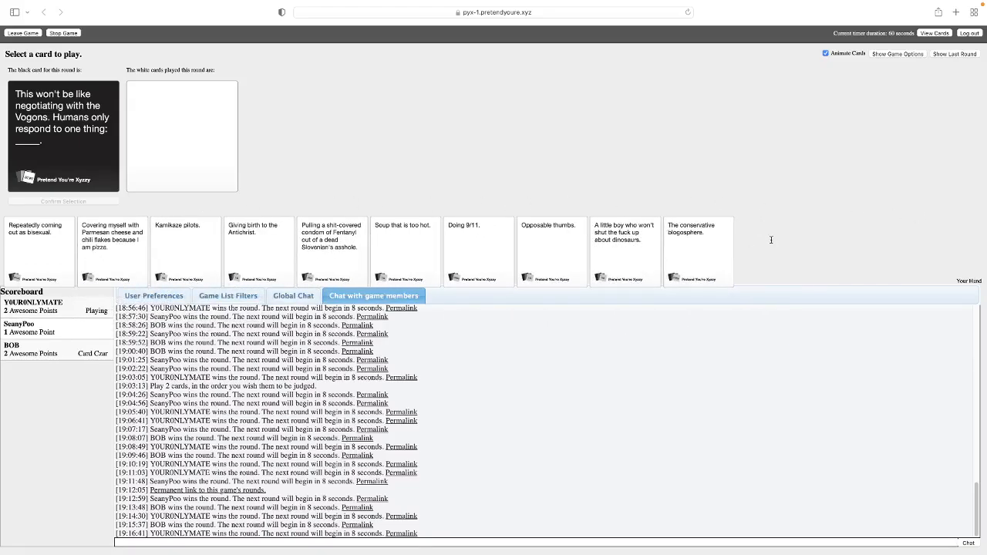
Clear a stray chat selection, then play 'Repeatedly coming out as bisexual.' for the Vogons prompt.
{"action": "left_click_drag", "start_coordinate": [903, 293], "coordinate": [538, 318]}
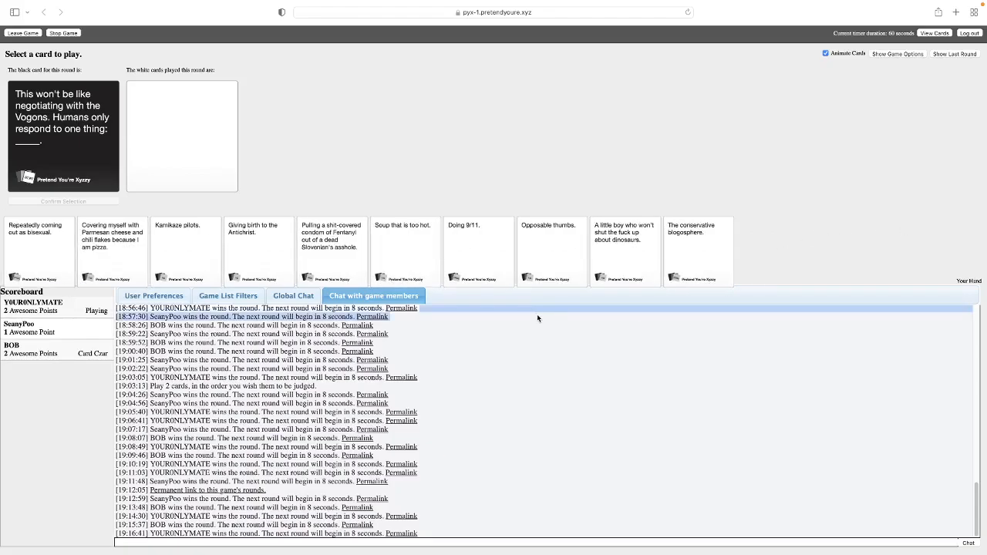
{"action": "left_click", "coordinate": [204, 146]}
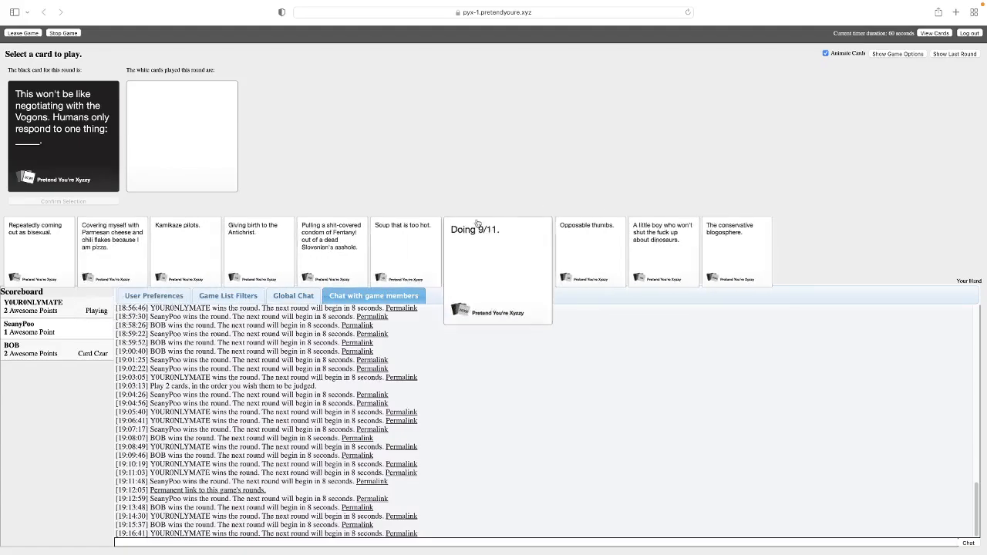
{"action": "left_click", "coordinate": [53, 263]}
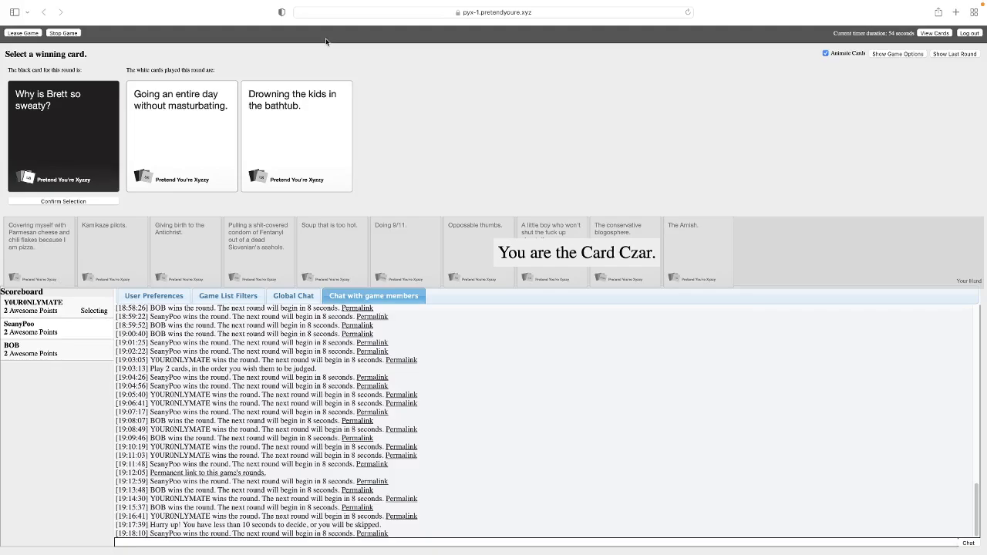
Award the 'Why is Brett so sweaty?' round to 'Going an entire day without masturbating.' and confirm.
{"action": "left_click", "coordinate": [197, 136]}
{"action": "left_click", "coordinate": [63, 201]}
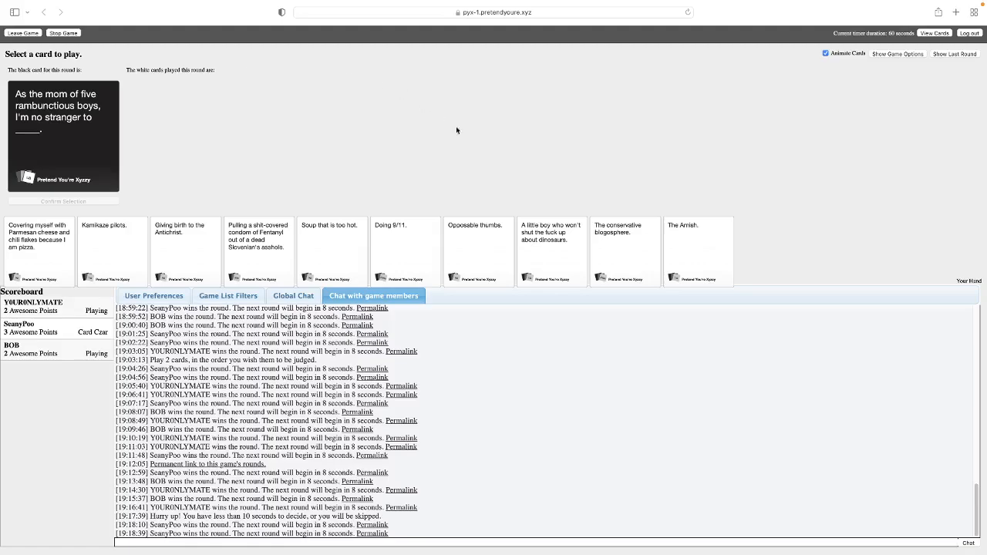
Submit 'A little boy who won't shut the fuck up about dinosaurs.' for the mom-of-five prompt.
{"action": "left_click", "coordinate": [551, 247]}
{"action": "left_click", "coordinate": [102, 201]}
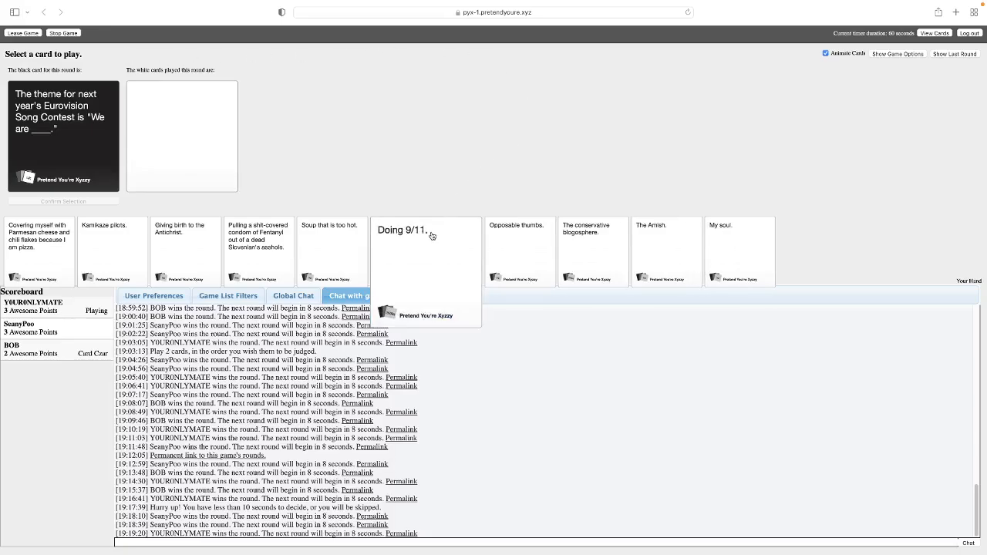
Submit 'Doing 9/11.' as the Eurovision 'We are ___' answer.
{"action": "left_click", "coordinate": [406, 247]}
{"action": "left_click", "coordinate": [62, 201]}
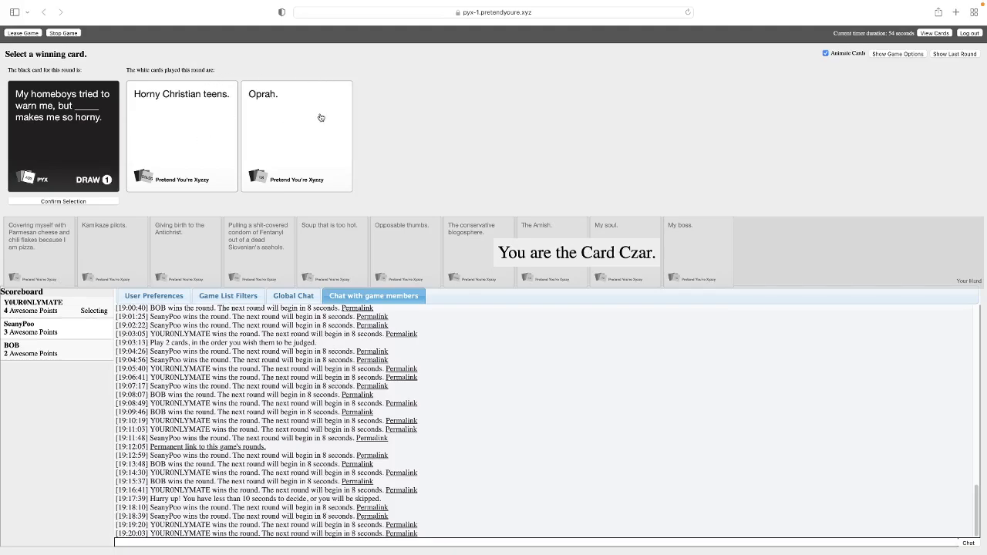
Award the 'homeboys tried to warn me' round to 'Horny Christian teens.' and confirm.
{"action": "left_click", "coordinate": [188, 140]}
{"action": "left_click", "coordinate": [63, 201]}
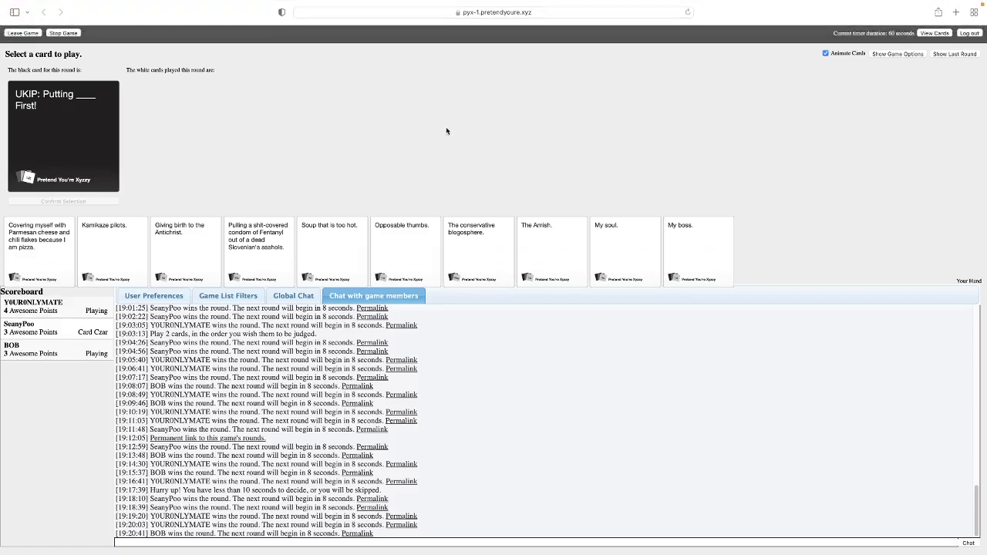
Play the 'Kamikaze pilots.' card and confirm it for the UKIP prompt.
{"action": "left_click", "coordinate": [107, 239]}
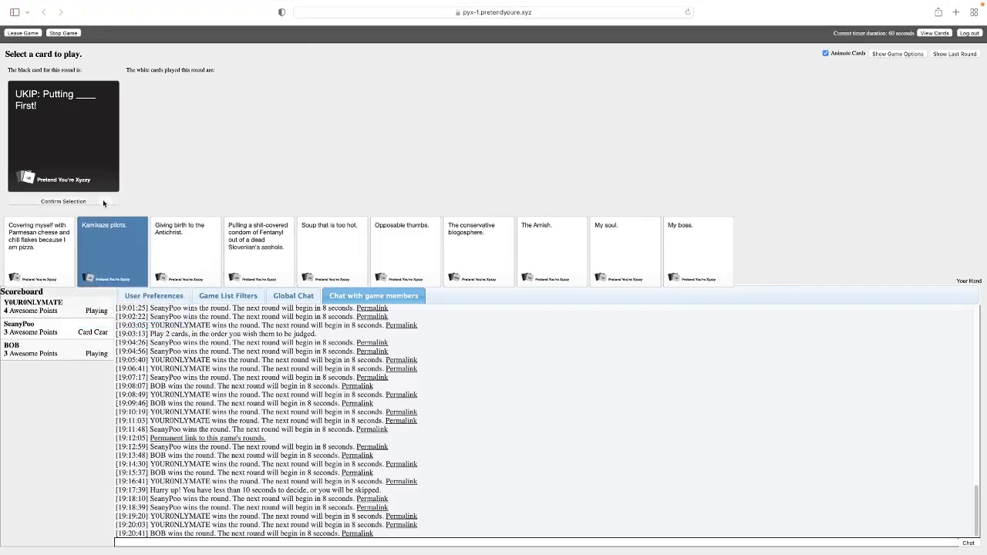
{"action": "left_click", "coordinate": [103, 201]}
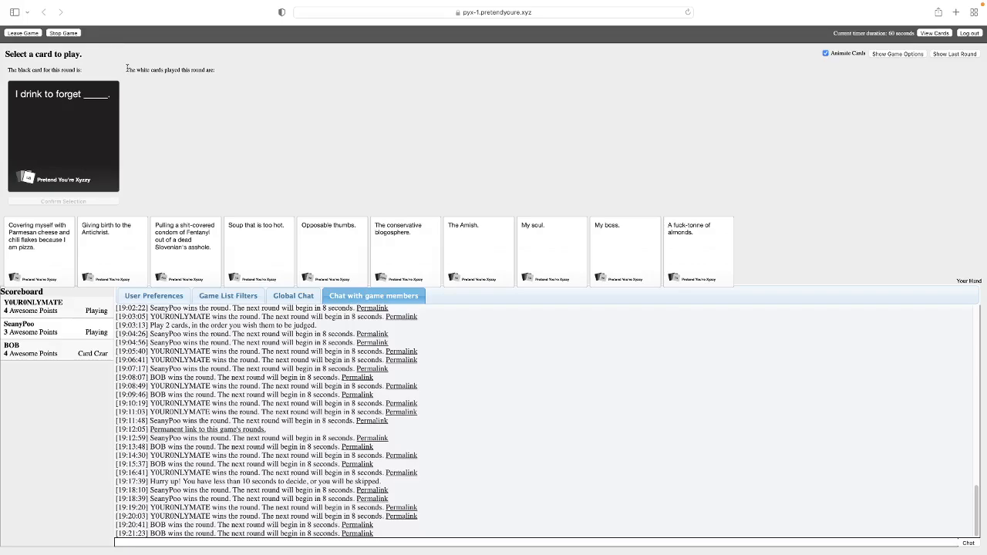
Play 'Giving birth to the Antichrist.' and confirm it for the drinking prompt.
{"action": "left_click", "coordinate": [123, 258]}
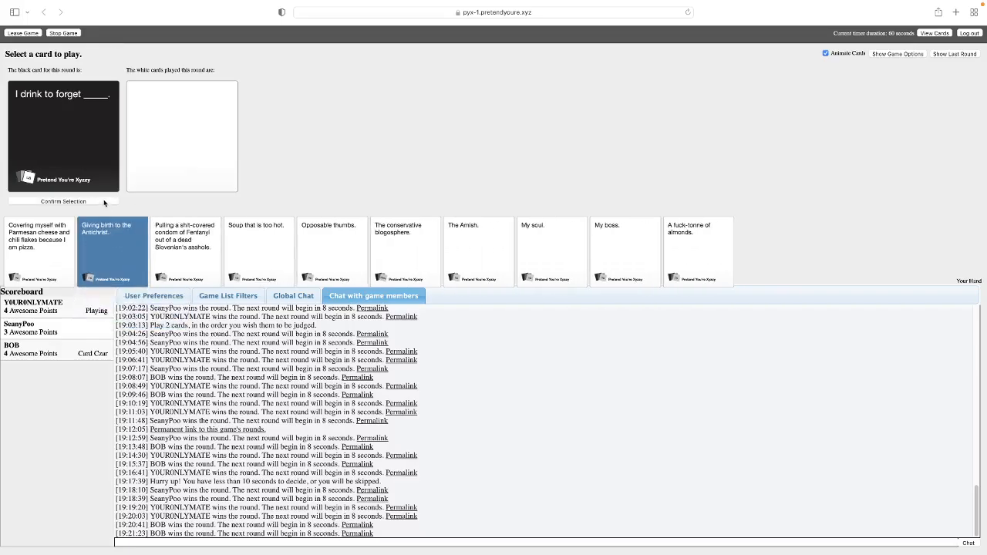
{"action": "left_click", "coordinate": [107, 202]}
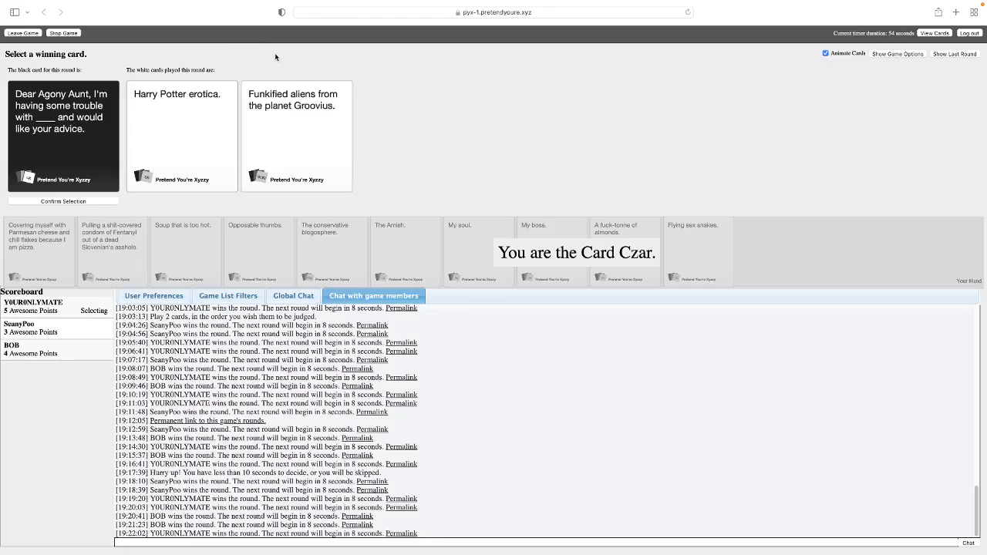
As Card Czar, award the round to 'Funkified aliens from the planet Groovius.'.
{"action": "left_click", "coordinate": [323, 152]}
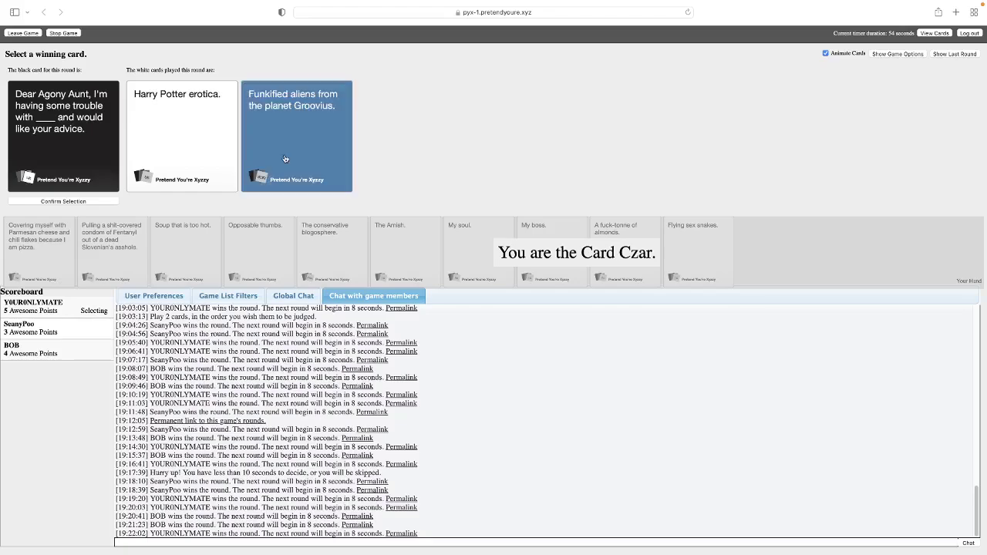
{"action": "left_click", "coordinate": [63, 201]}
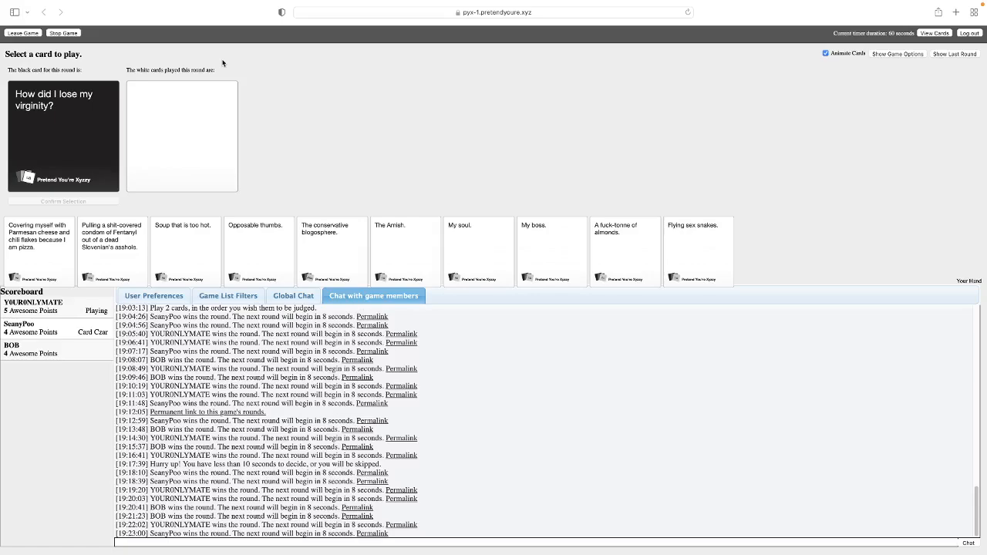
Play the 'My boss.' card and confirm it for the virginity prompt.
{"action": "left_click", "coordinate": [590, 270]}
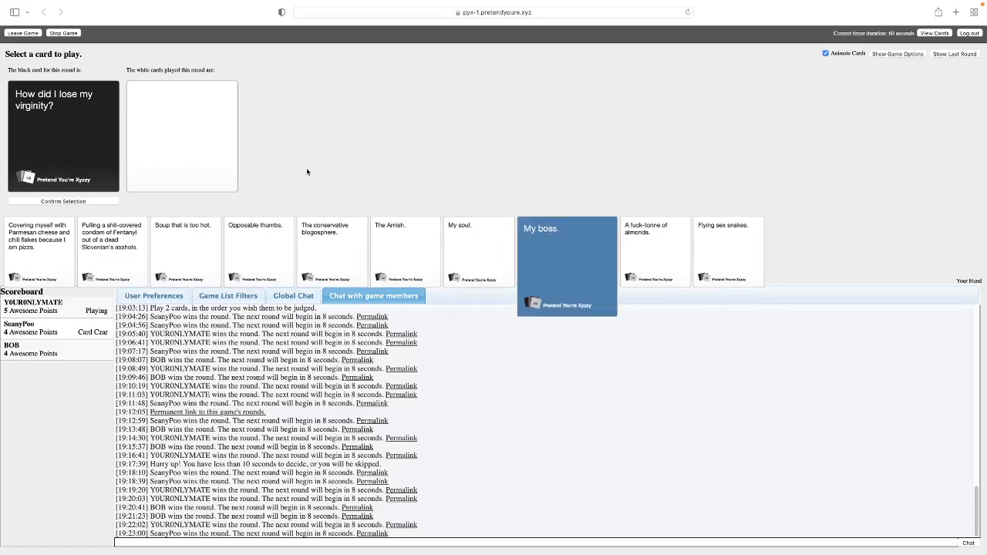
{"action": "left_click", "coordinate": [110, 201]}
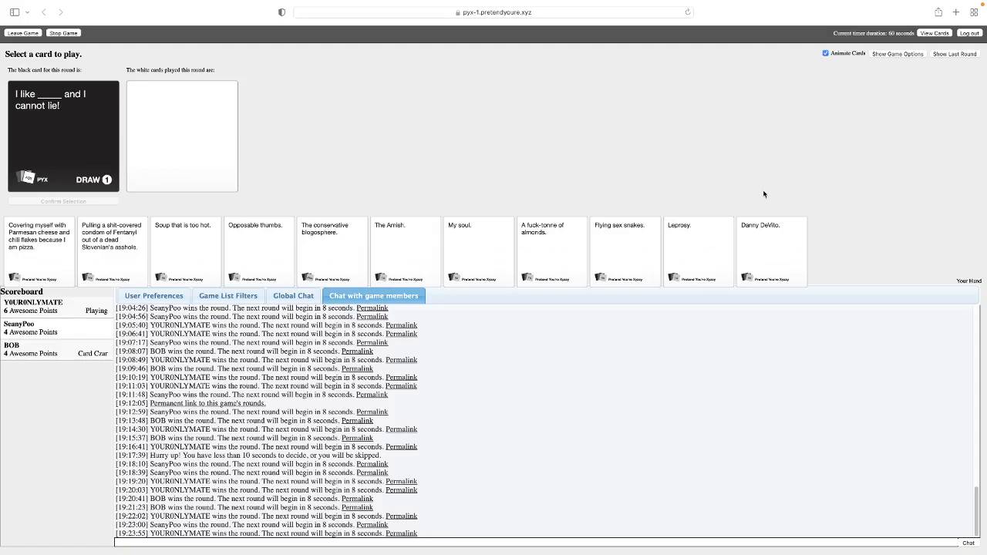
Play the 'Danny DeVito.' card for the 'I cannot lie' prompt.
{"action": "left_click", "coordinate": [770, 239]}
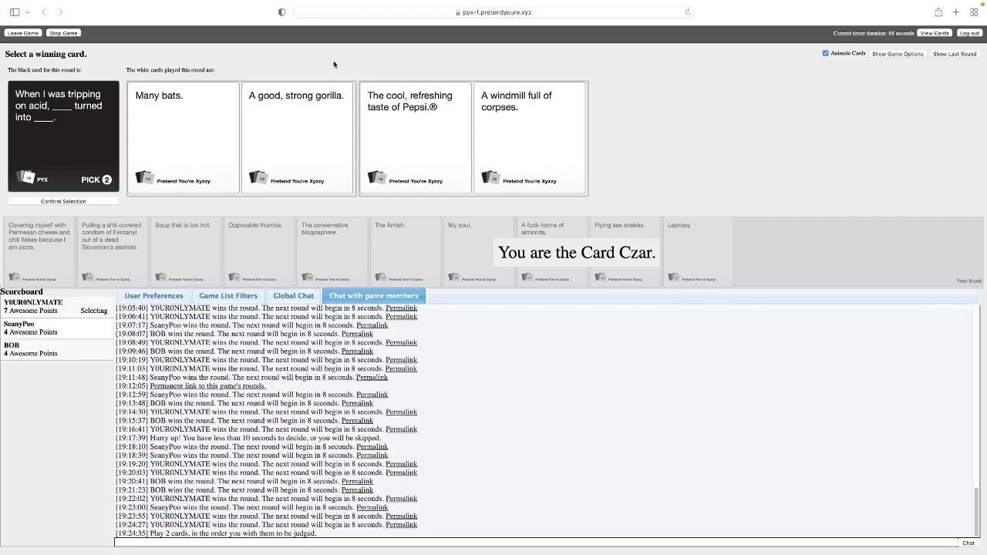
As Card Czar, award the round to the 'Many bats.' / 'A good, strong gorilla.' pair.
{"action": "left_click", "coordinate": [209, 154]}
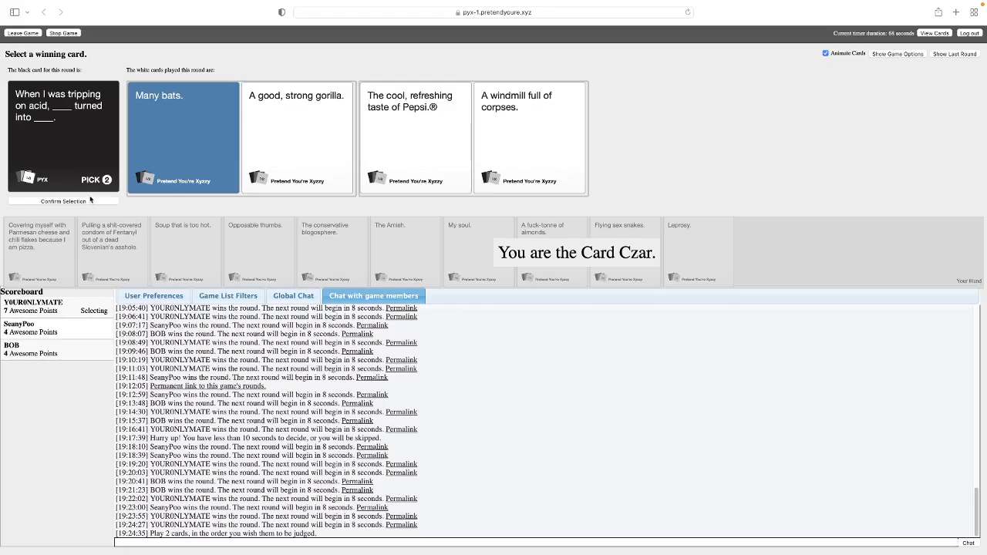
{"action": "left_click", "coordinate": [91, 200]}
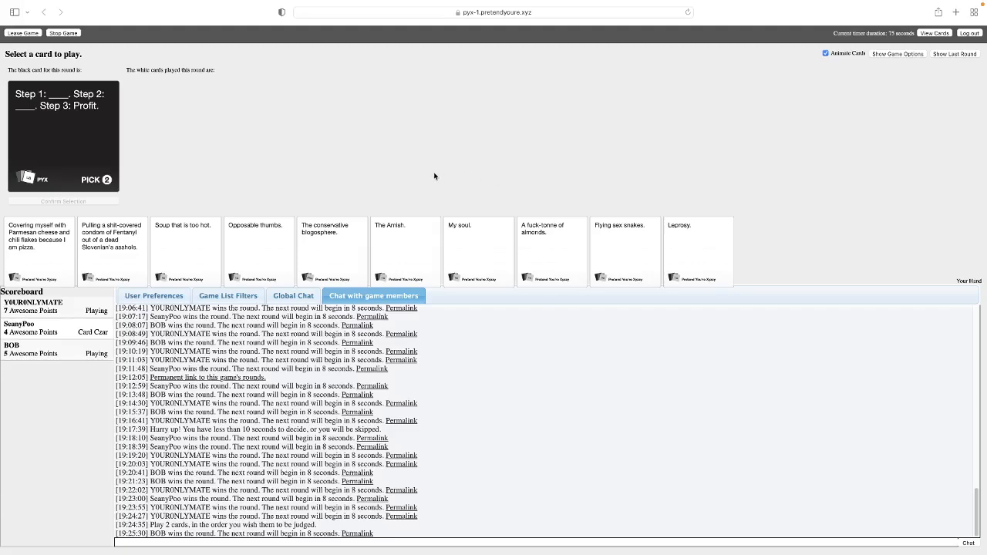
Settle on 'The Amish.' over the almonds card and play it as Step 1.
{"action": "left_click", "coordinate": [571, 270]}
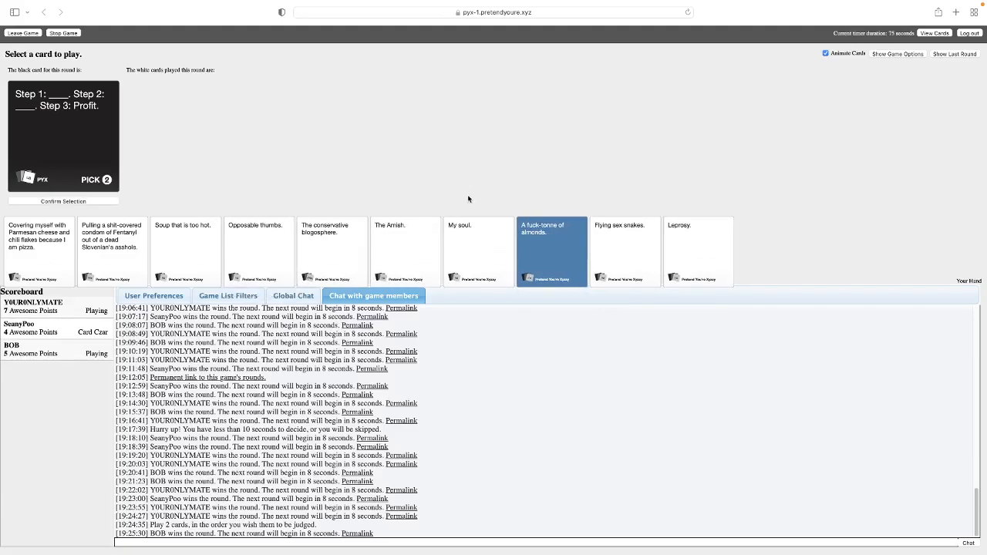
{"action": "left_click", "coordinate": [405, 251]}
{"action": "left_click", "coordinate": [98, 200]}
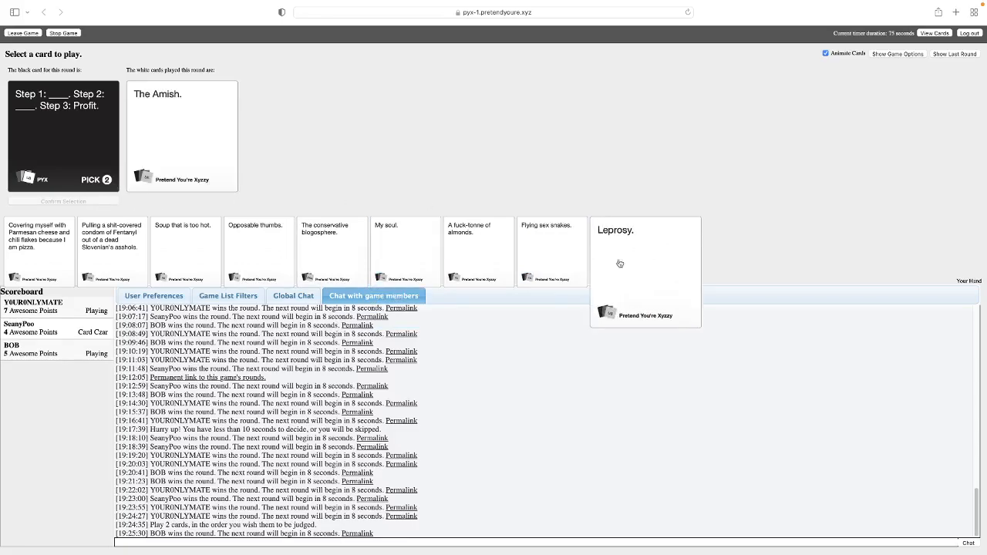
Play 'Flying sex snakes.' as the Step 2 answer.
{"action": "left_click", "coordinate": [553, 250]}
{"action": "left_click", "coordinate": [110, 203]}
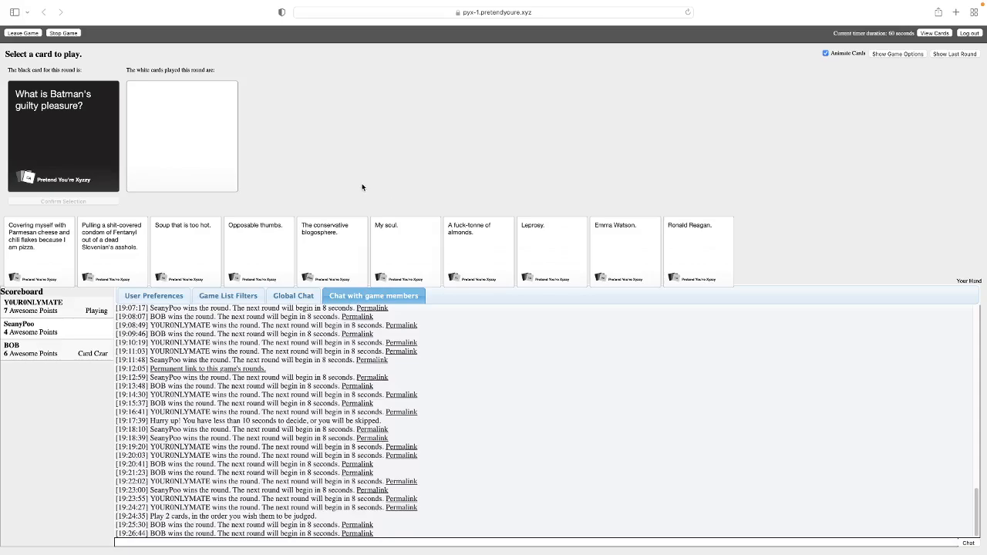
Play the 'Emma Watson.' card and confirm it for the Batman prompt.
{"action": "left_click", "coordinate": [624, 247]}
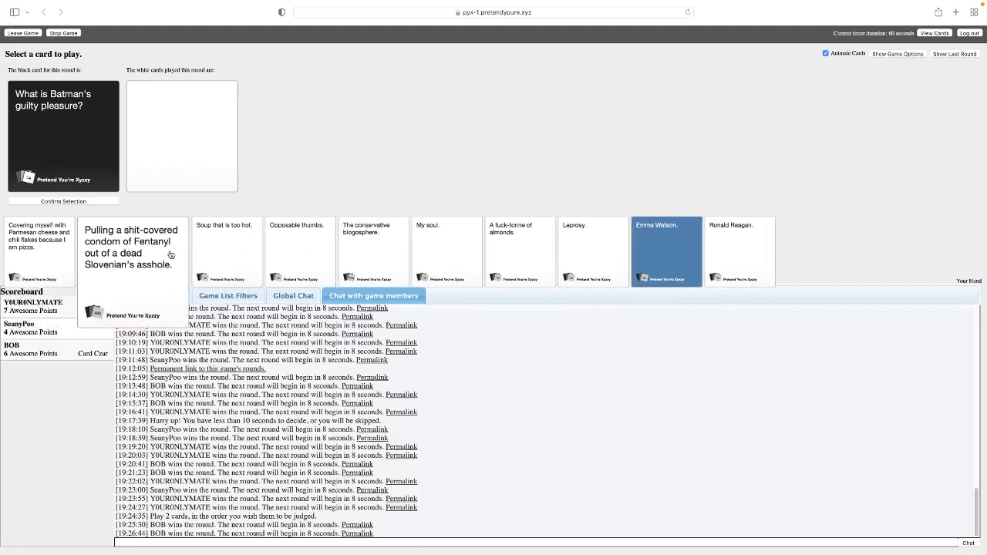
{"action": "left_click", "coordinate": [62, 201]}
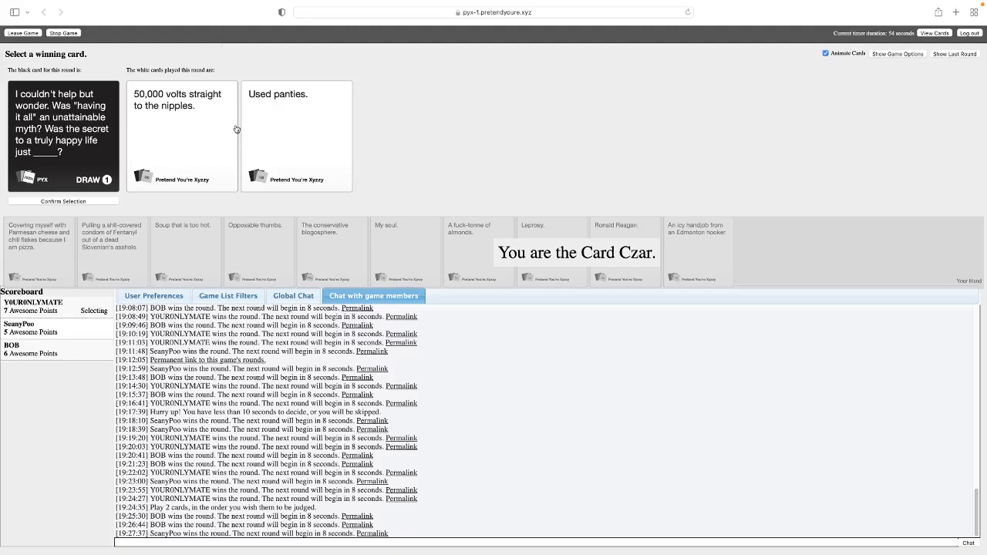
As Card Czar, award the round to '50,000 volts straight to the nipples.'.
{"action": "left_click", "coordinate": [181, 135]}
{"action": "left_click", "coordinate": [63, 201]}
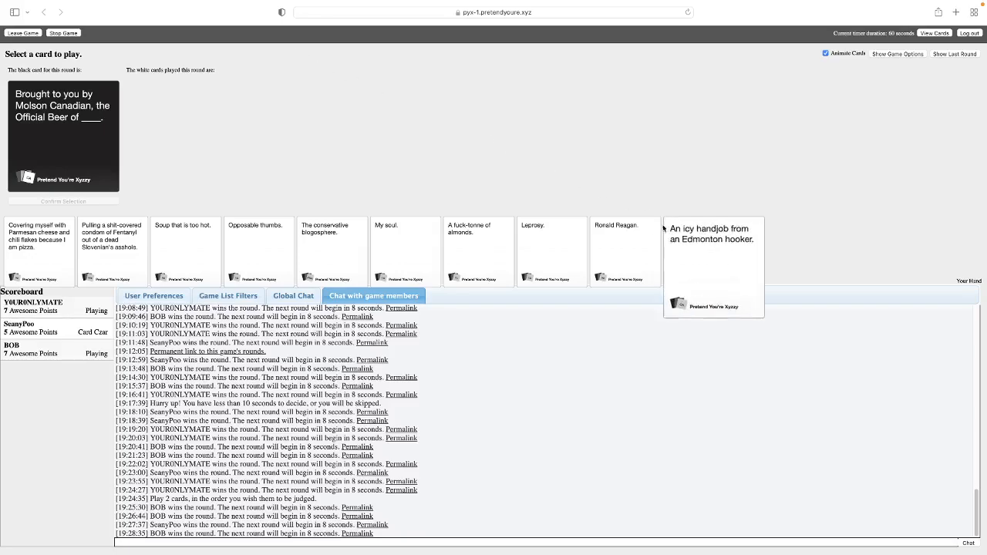
Play the 'Ronald Reagan.' card and confirm it for the Molson Canadian prompt.
{"action": "left_click", "coordinate": [624, 247]}
{"action": "left_click", "coordinate": [63, 202]}
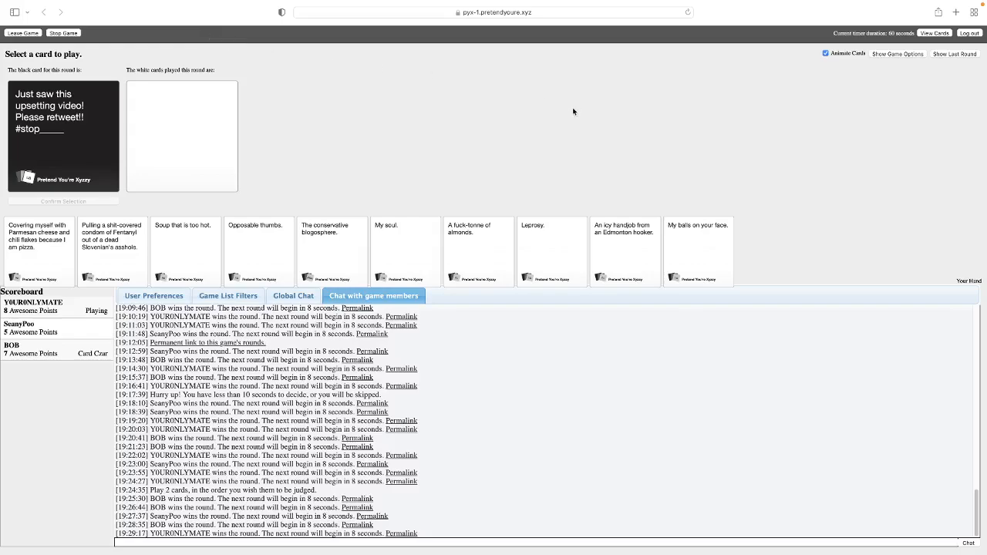
Play "My balls on your face." as the answer to the #stop prompt.
{"action": "left_click", "coordinate": [698, 251]}
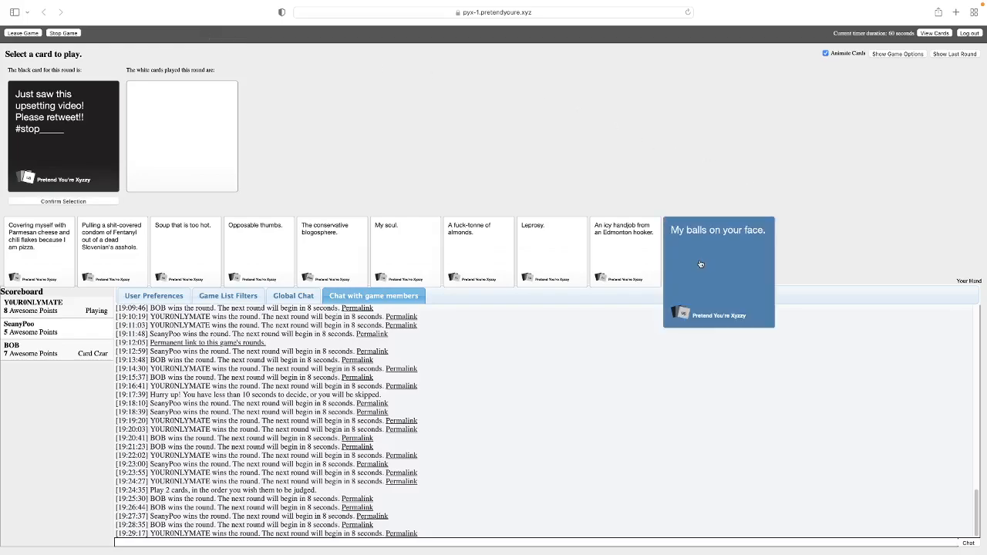
{"action": "left_click", "coordinate": [63, 201]}
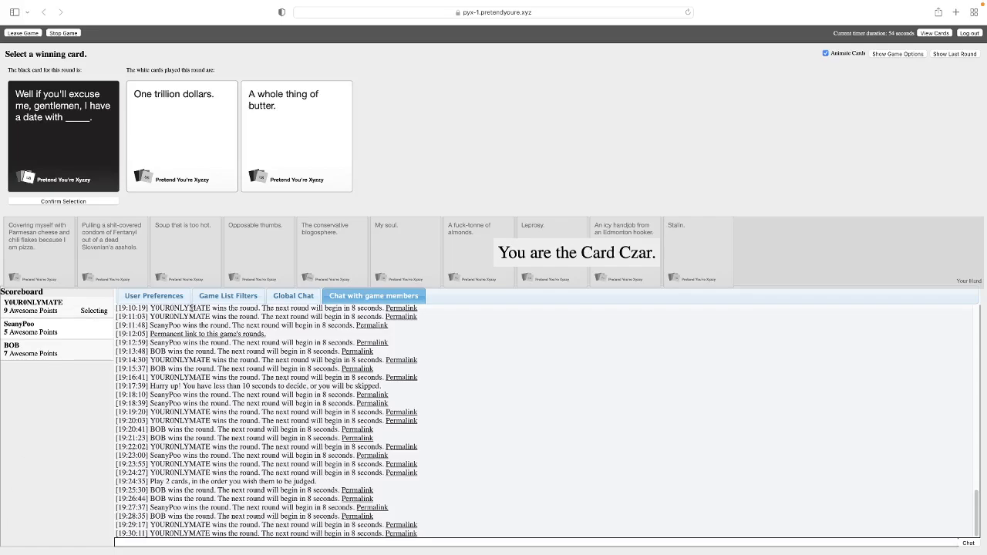
As Card Czar, award the 'date with' round to "One trillion dollars.".
{"action": "left_click", "coordinate": [166, 167]}
{"action": "left_click", "coordinate": [104, 201]}
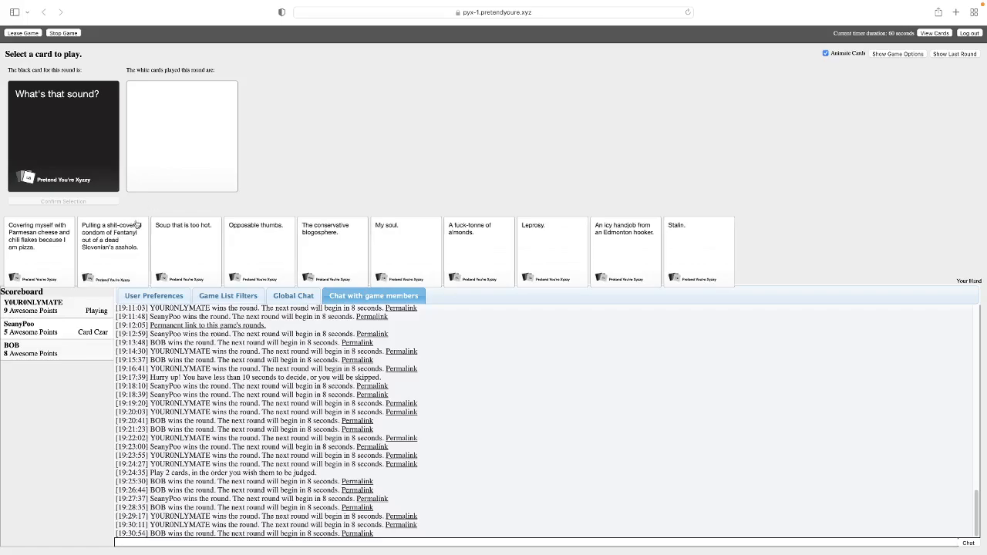
Play the Fentanyl condom card as the answer to "What's that sound?".
{"action": "left_click", "coordinate": [111, 240]}
{"action": "left_click", "coordinate": [63, 201]}
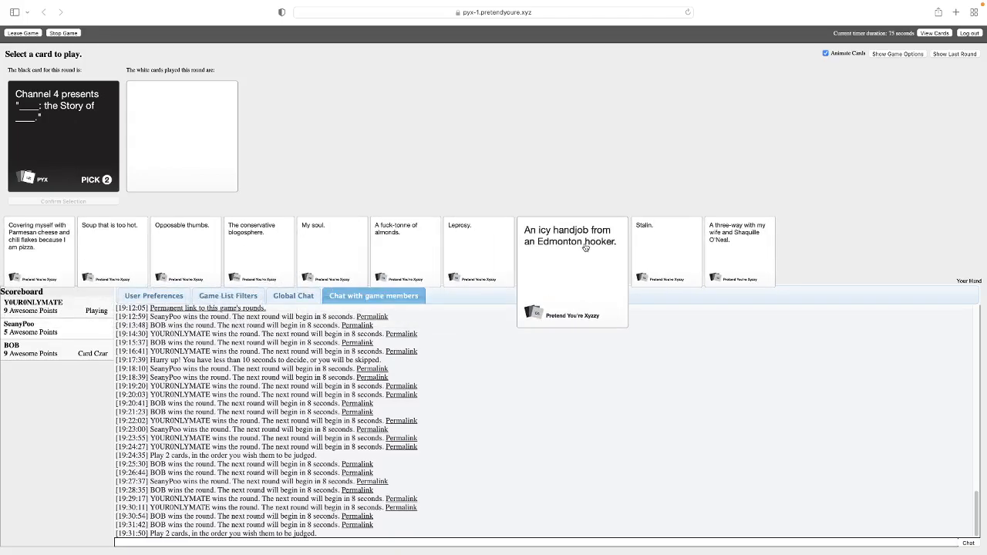
Play "My soul." into the first blank and the Shaquille O'Neal card into the second.
{"action": "left_click", "coordinate": [363, 242]}
{"action": "left_click", "coordinate": [61, 201]}
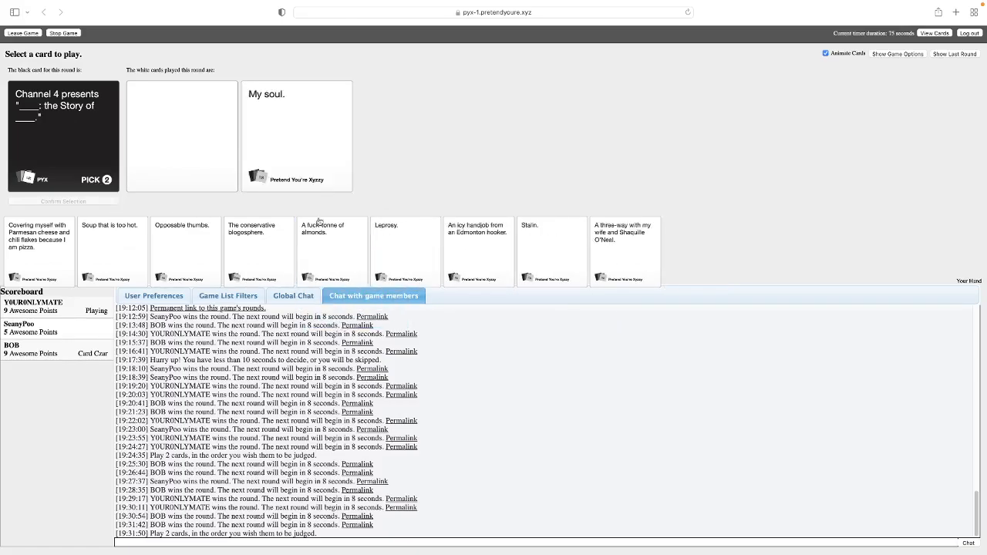
{"action": "left_click", "coordinate": [625, 239]}
{"action": "left_click", "coordinate": [62, 202]}
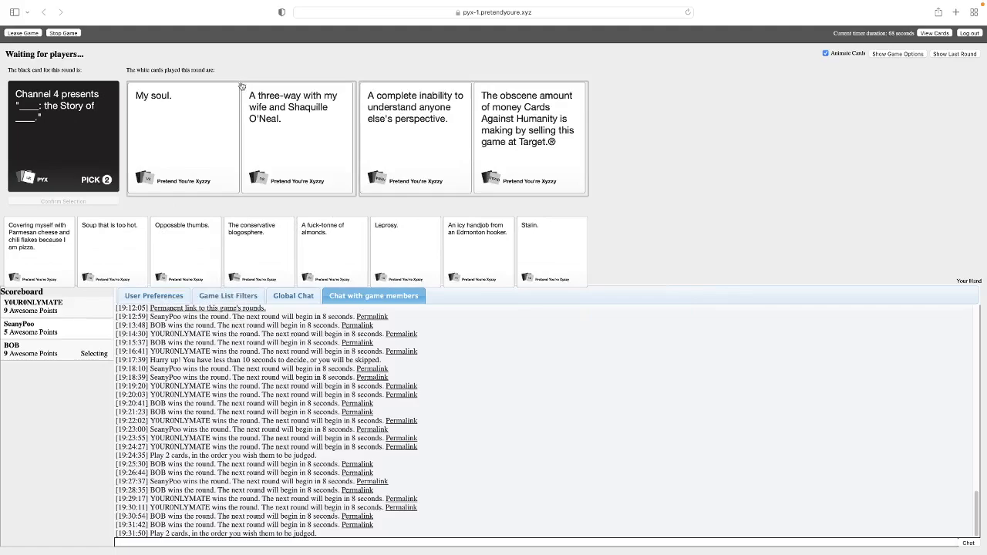